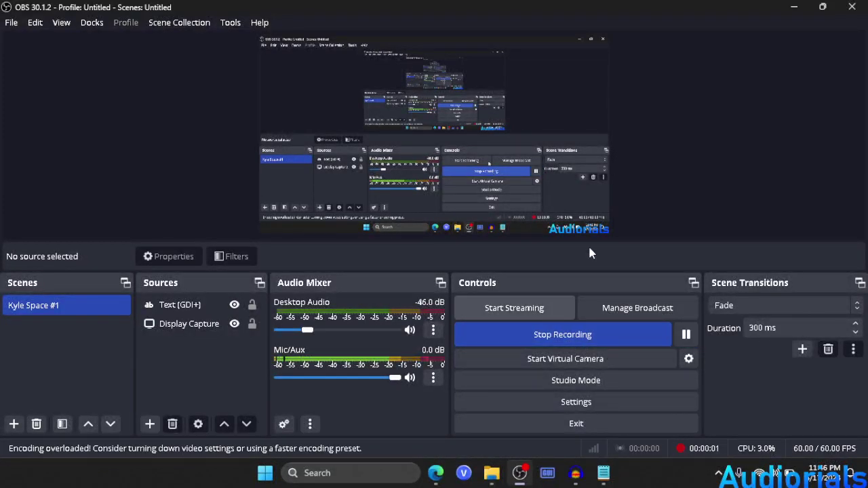
Step: Switch to the Edge voicechanger.io Voice Maker page with gain and church echo loaded
{"action": "left_click", "coordinate": [436, 473]}
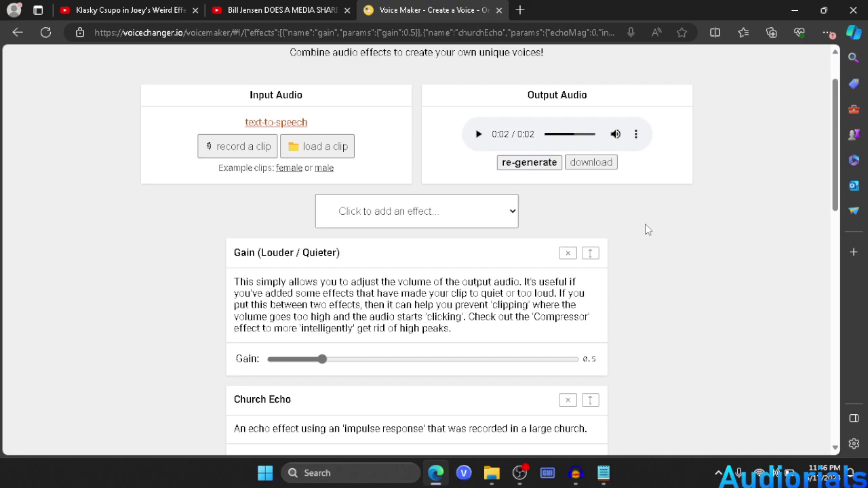
Step: In Audacity, browse the Effect menu and open, then cancel, the Change Pitch dialog
{"action": "left_click", "coordinate": [576, 473]}
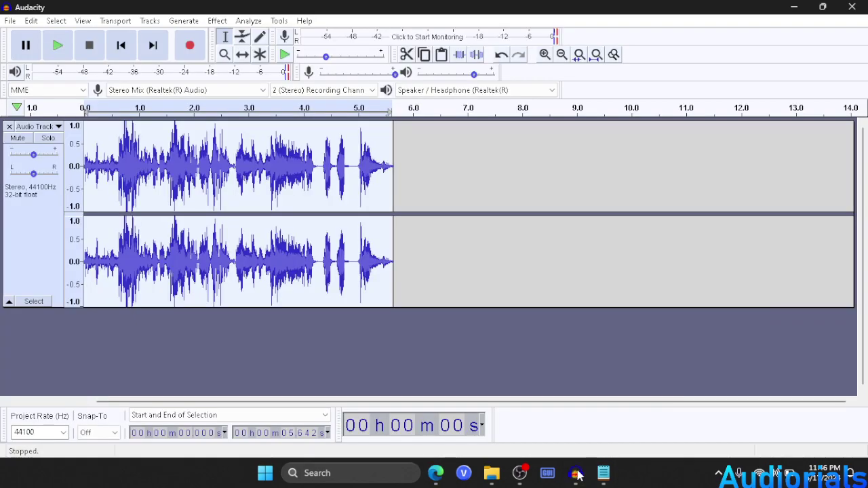
{"action": "left_click", "coordinate": [31, 21]}
{"action": "left_click", "coordinate": [31, 21]}
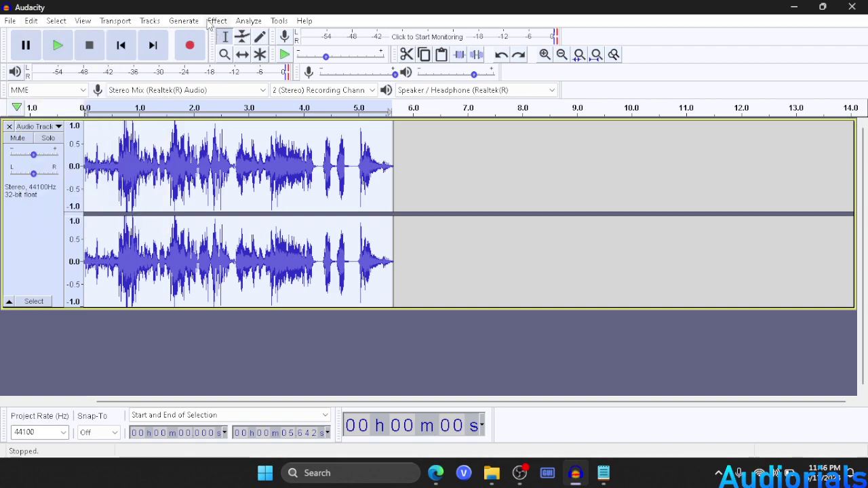
{"action": "left_click", "coordinate": [217, 21]}
{"action": "left_click", "coordinate": [309, 93]}
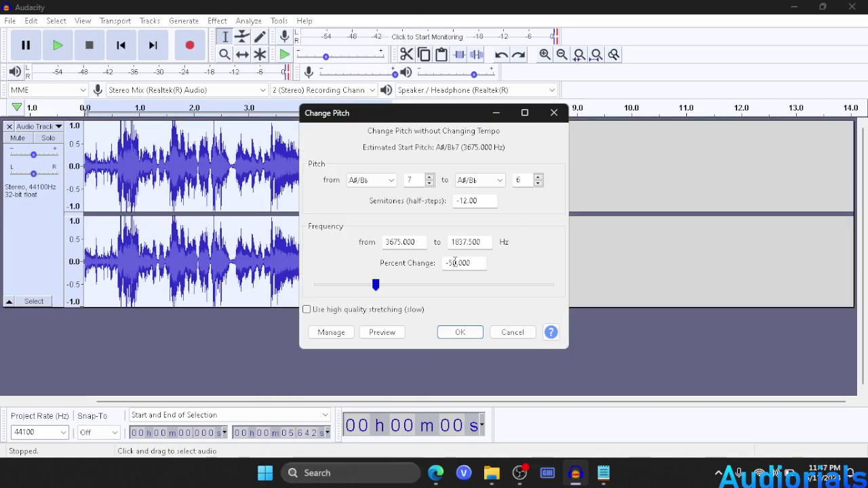
{"action": "left_click", "coordinate": [511, 333]}
{"action": "mouse_move", "coordinate": [576, 473]}
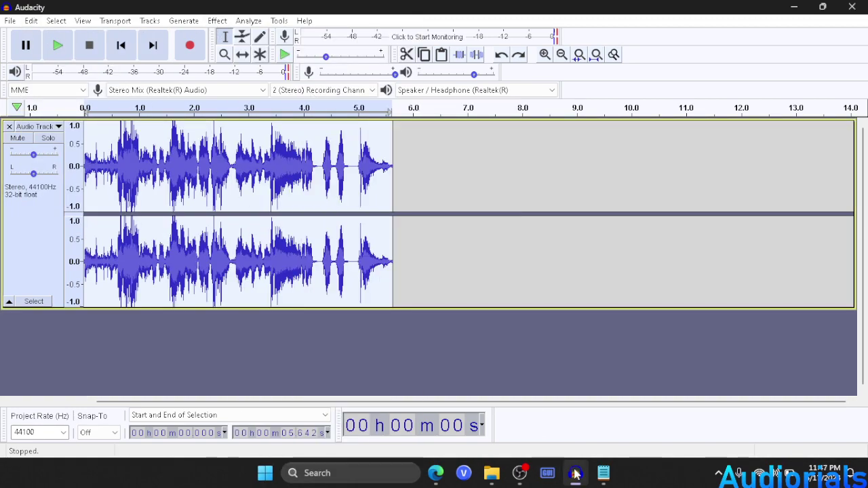
{"action": "left_click", "coordinate": [217, 20]}
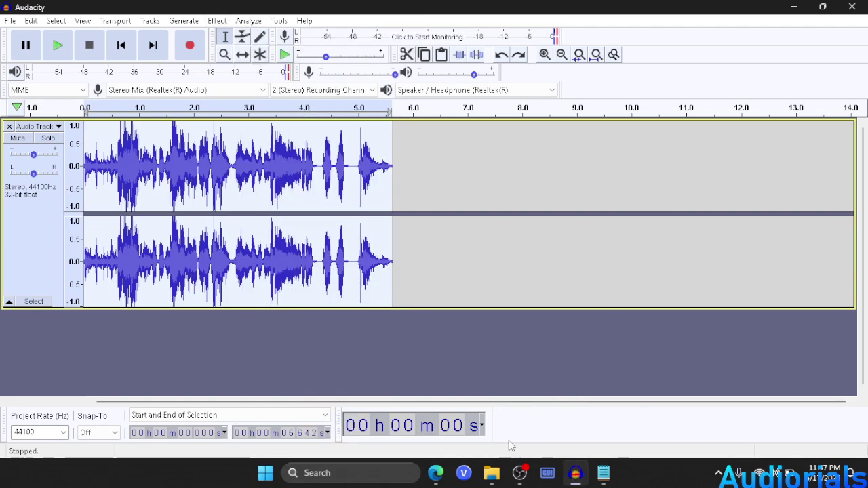
Step: Check the Voice Maker's list of addable effects without adding one
{"action": "left_click", "coordinate": [436, 473]}
{"action": "left_click", "coordinate": [386, 222]}
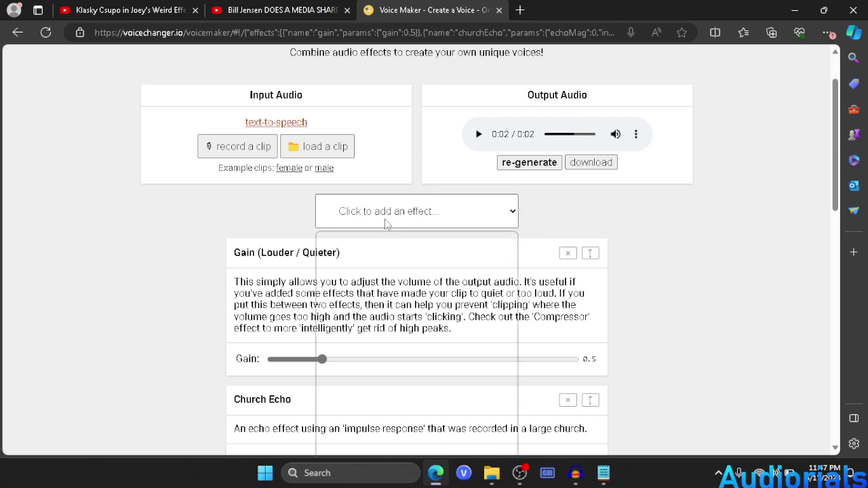
{"action": "left_click", "coordinate": [538, 187]}
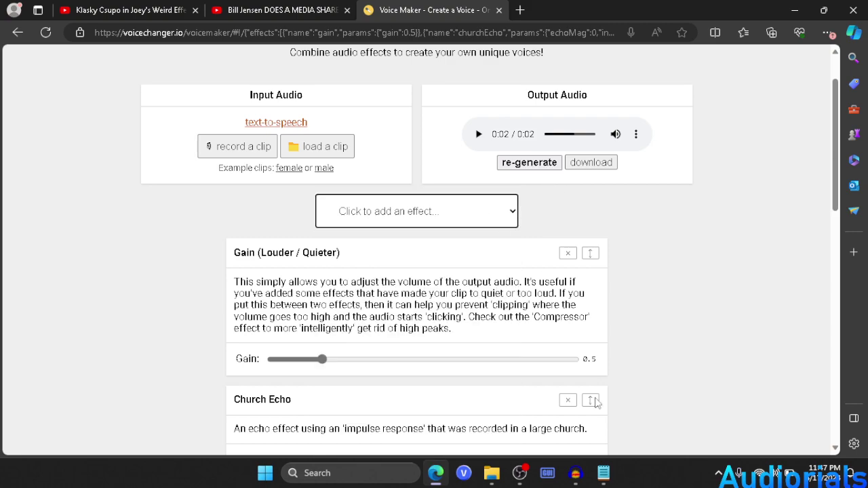
Step: Preview the clip in Audacity, then reopen Effect > Change Pitch
{"action": "left_click", "coordinate": [575, 473]}
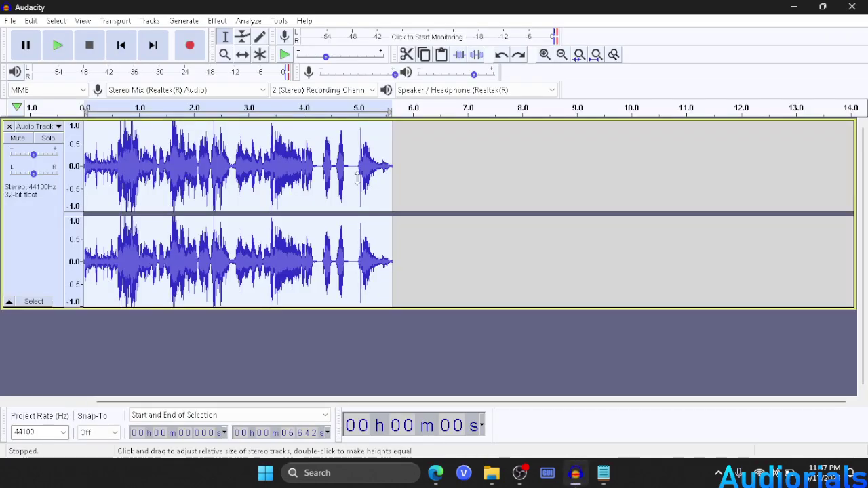
{"action": "left_click", "coordinate": [59, 44]}
{"action": "left_click", "coordinate": [89, 45]}
{"action": "left_click", "coordinate": [217, 20]}
{"action": "left_click", "coordinate": [346, 96]}
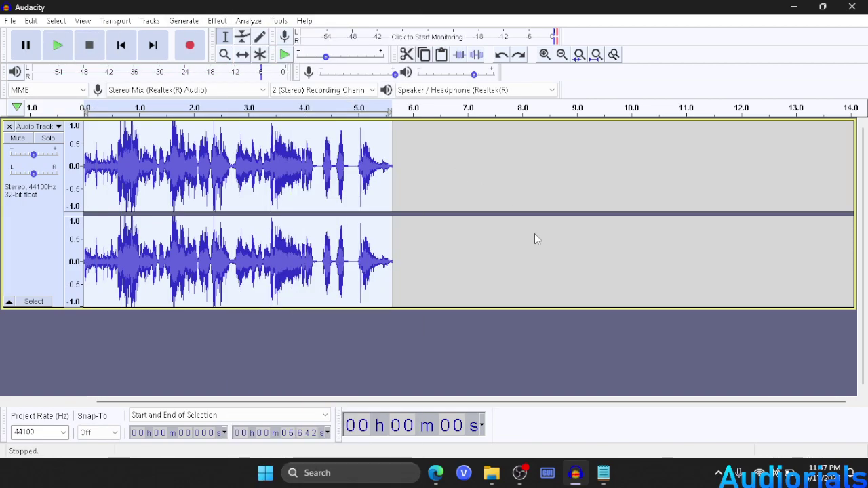
Step: Apply a -12 semitone pitch change with high-quality stretching enabled
{"action": "left_click", "coordinate": [391, 309]}
{"action": "left_click", "coordinate": [460, 332]}
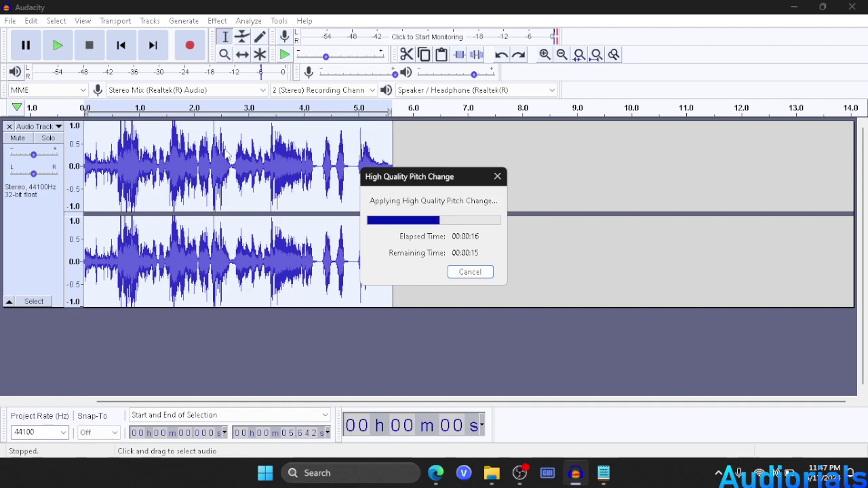
Step: Close the extra YouTube tab, checking the saved voicechanger link in Notepad
{"action": "left_click", "coordinate": [390, 431]}
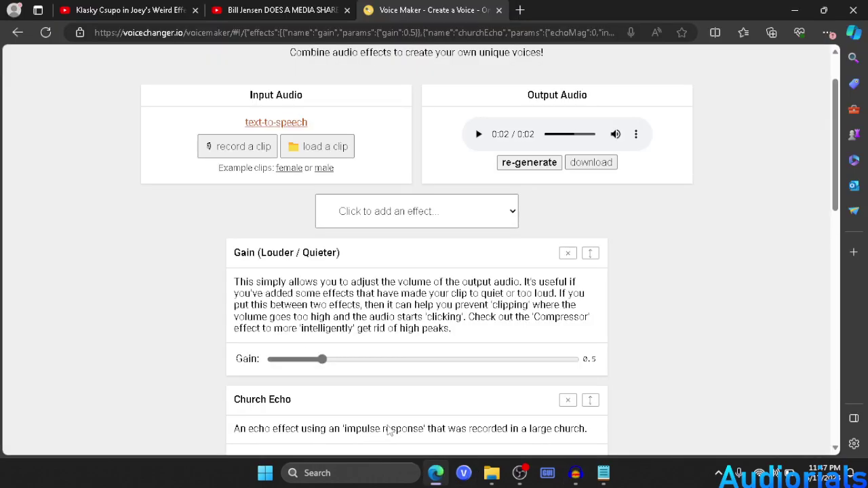
{"action": "left_click", "coordinate": [603, 473]}
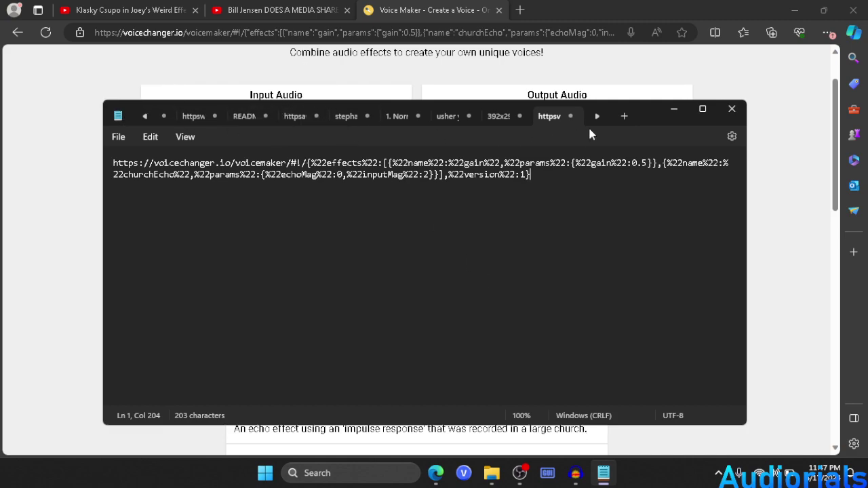
{"action": "left_click_drag", "start_coordinate": [643, 114], "coordinate": [540, 27]}
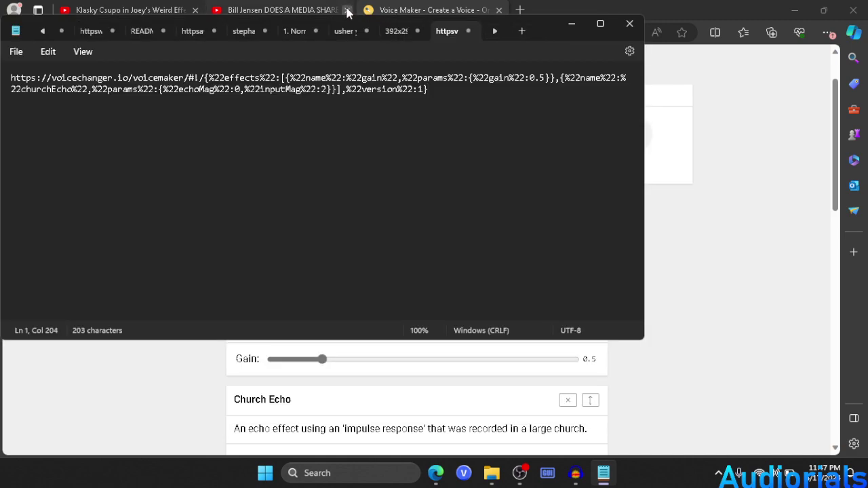
{"action": "left_click", "coordinate": [570, 22]}
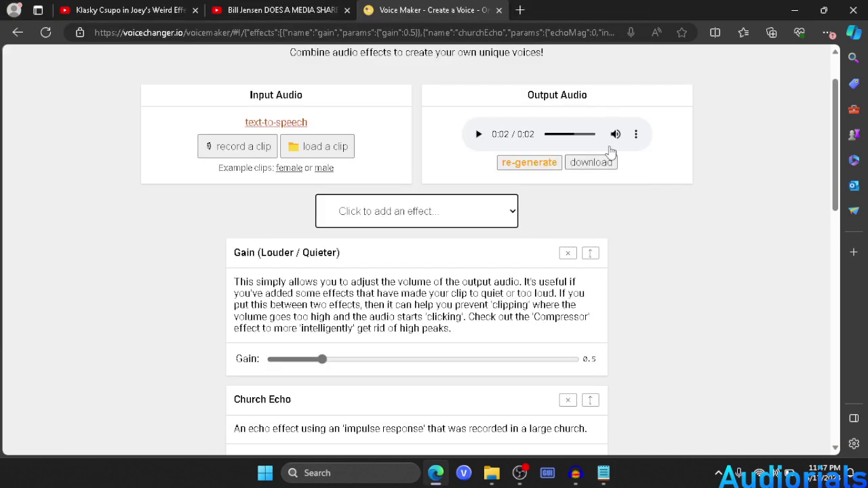
{"action": "left_click", "coordinate": [347, 10]}
{"action": "left_click", "coordinate": [604, 473]}
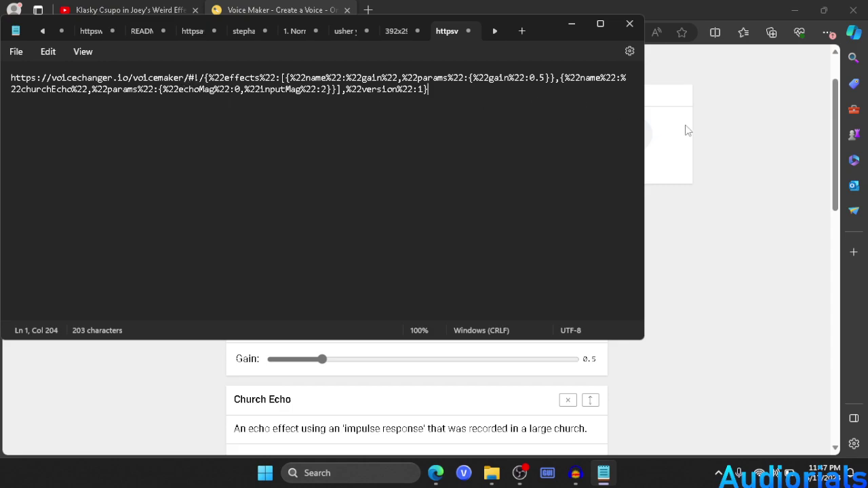
Step: Scroll the Voice Maker page to the Church Echo sliders, then return to Audacity
{"action": "left_click", "coordinate": [739, 122]}
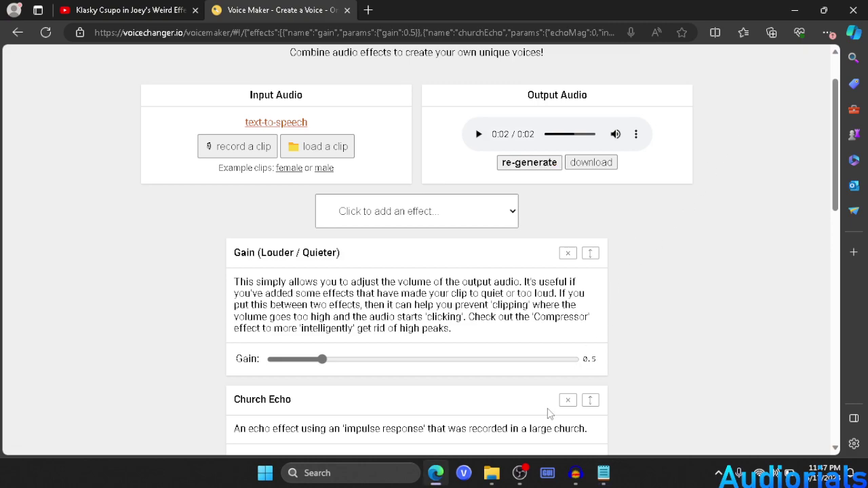
{"action": "scroll", "coordinate": [325, 281], "scroll_direction": "down", "scroll_amount": 2}
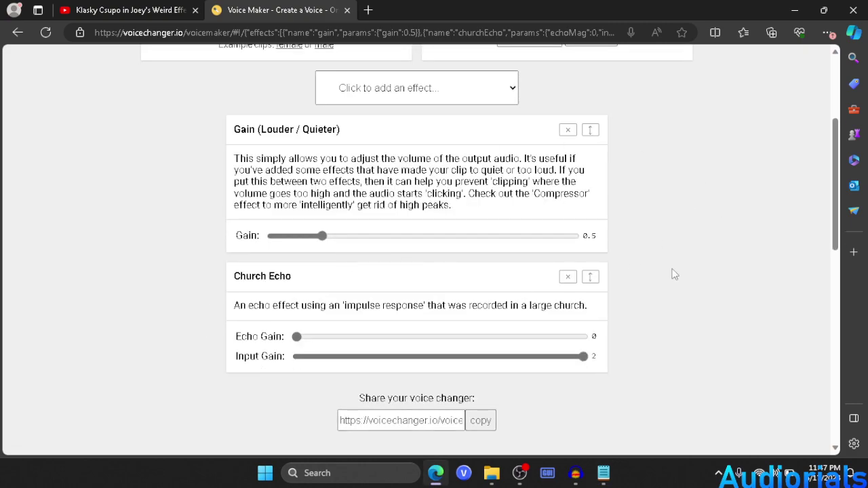
{"action": "left_click", "coordinate": [578, 475]}
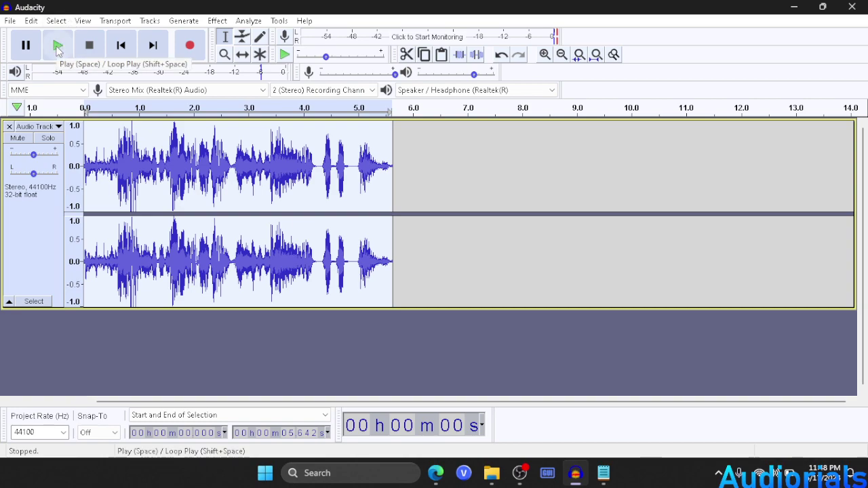
Step: Lower the system volume and play back the pitch-dropped clip
{"action": "key", "text": "XF86AudioLowerVolume"}
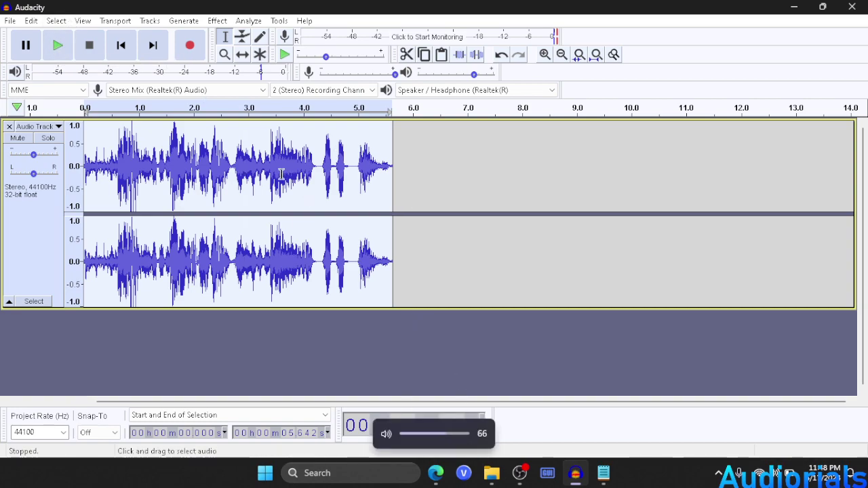
{"action": "key", "text": "XF86AudioLowerVolume"}
{"action": "key", "text": "XF86AudioLowerVolume"}
{"action": "key", "text": "XF86AudioLowerVolume"}
{"action": "key", "text": "XF86AudioLowerVolume"}
{"action": "key", "text": "XF86AudioLowerVolume"}
{"action": "key", "text": "XF86AudioLowerVolume"}
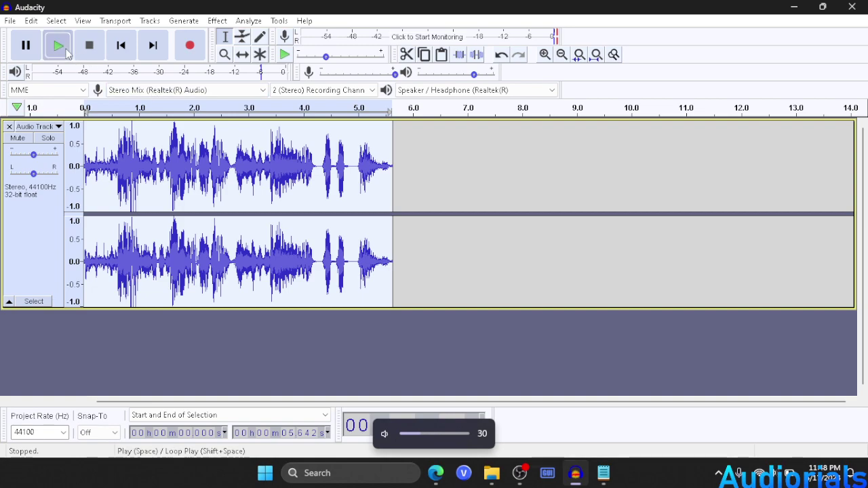
{"action": "left_click", "coordinate": [58, 45]}
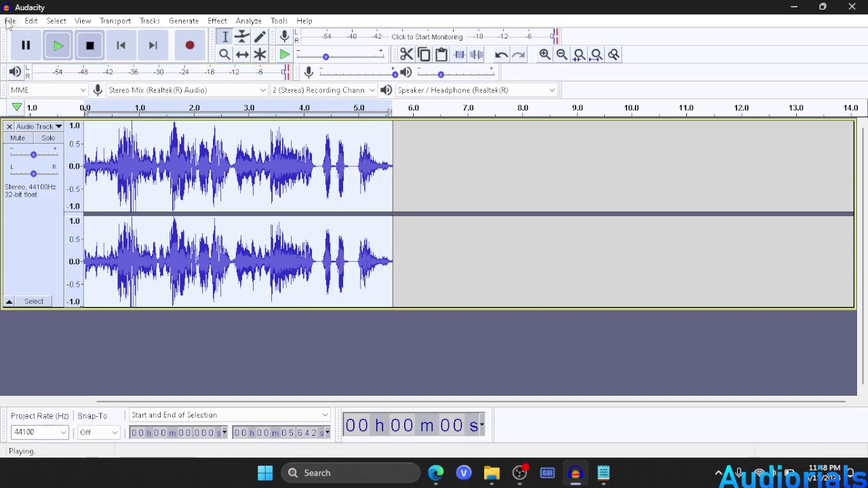
Step: Export the clip to Downloads as the MP3 forvoicechanger.io#1
{"action": "left_click", "coordinate": [31, 21]}
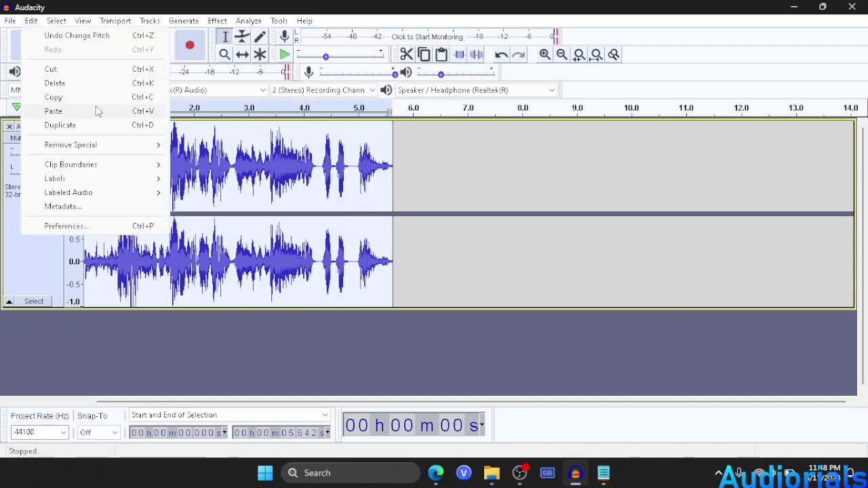
{"action": "left_click", "coordinate": [10, 22]}
{"action": "left_click", "coordinate": [156, 121]}
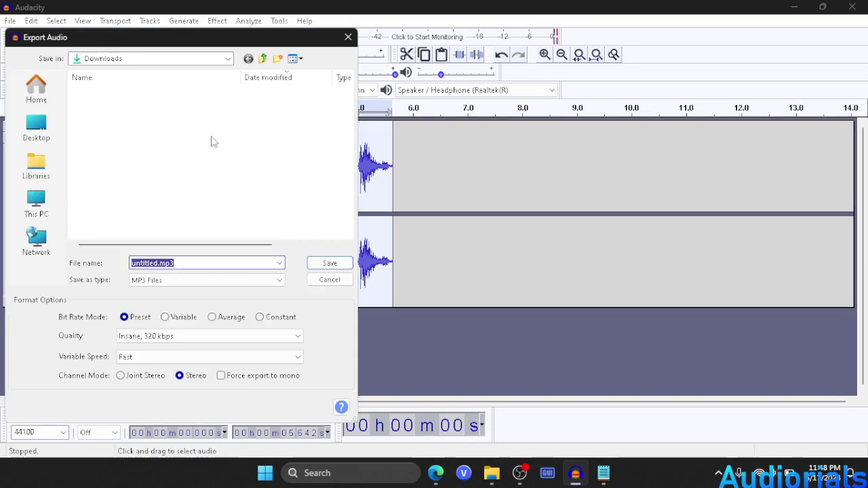
{"action": "left_click", "coordinate": [137, 111]}
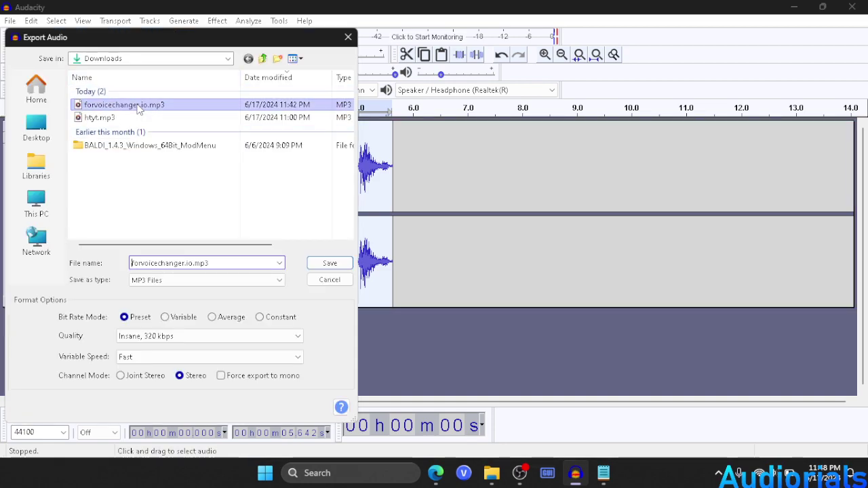
{"action": "left_click", "coordinate": [236, 267]}
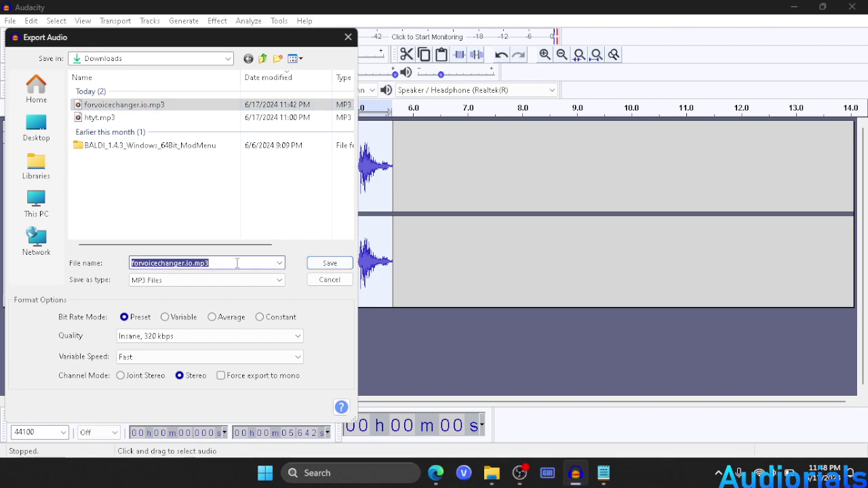
{"action": "left_click", "coordinate": [237, 263]}
{"action": "key", "text": "BackSpace"}
{"action": "key", "text": "BackSpace"}
{"action": "key", "text": "BackSpace"}
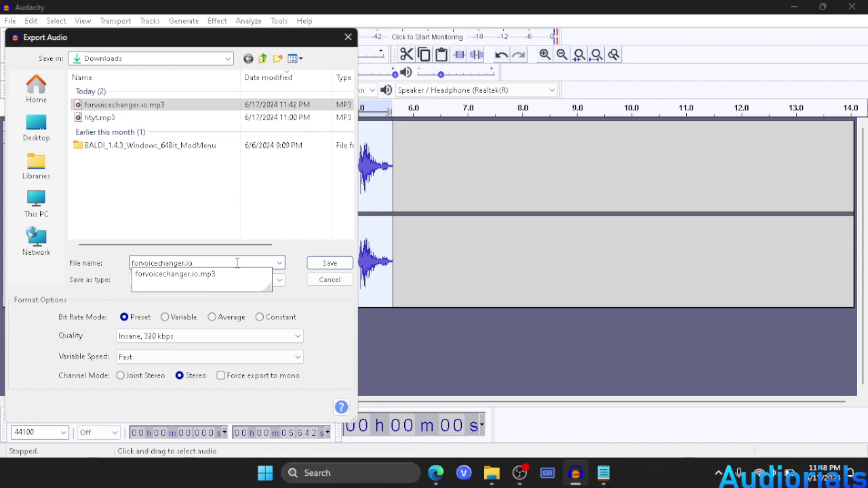
{"action": "type", "text": "#1"}
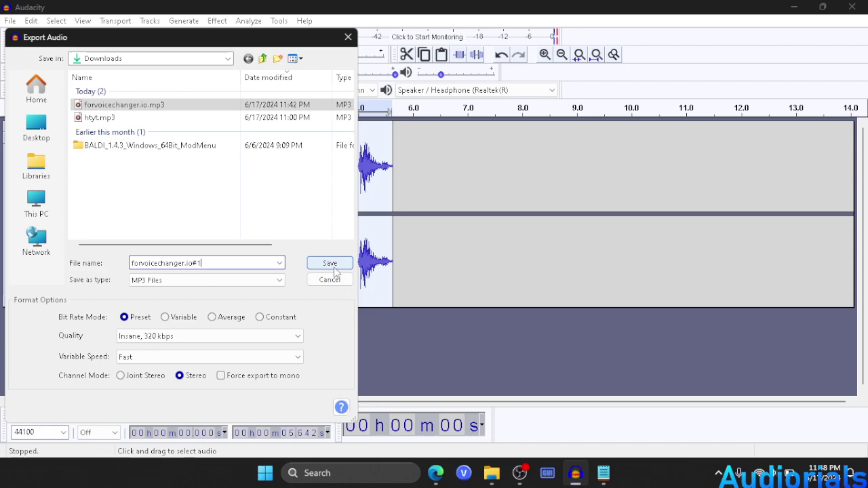
{"action": "left_click", "coordinate": [334, 268]}
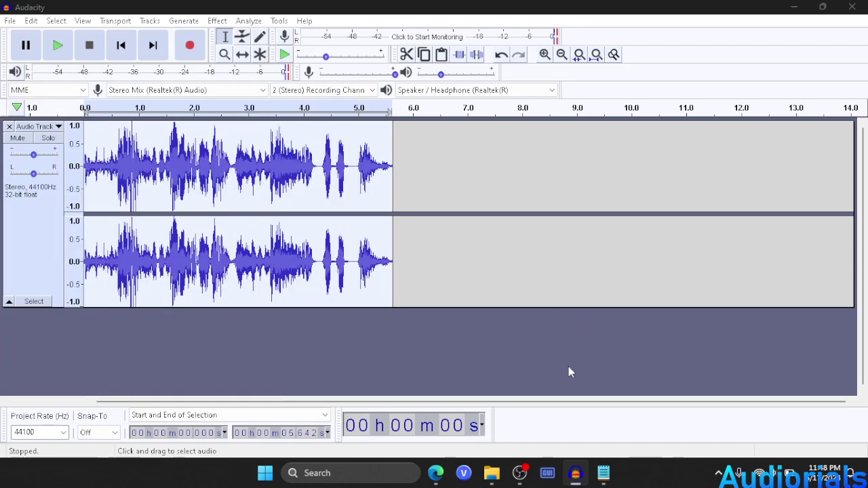
Step: Delete the old forvoicechanger.io.mp3 from Downloads in File Explorer
{"action": "left_click", "coordinate": [492, 473]}
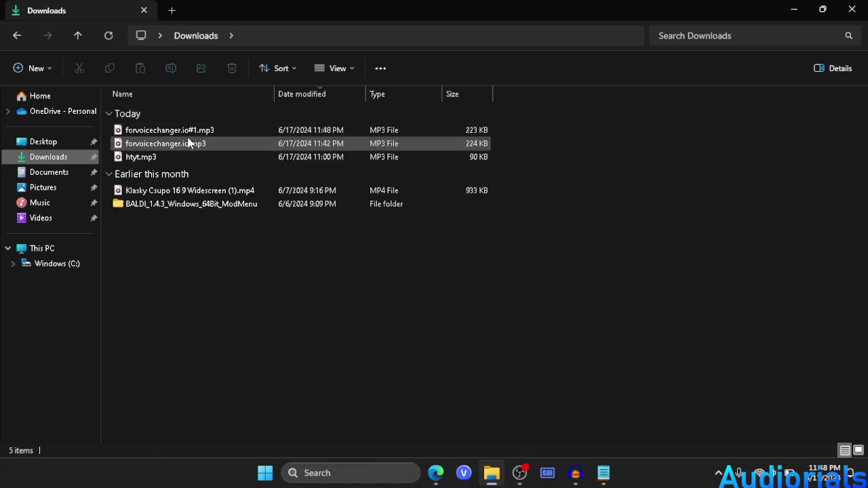
{"action": "left_click", "coordinate": [189, 143]}
{"action": "key", "text": "Delete"}
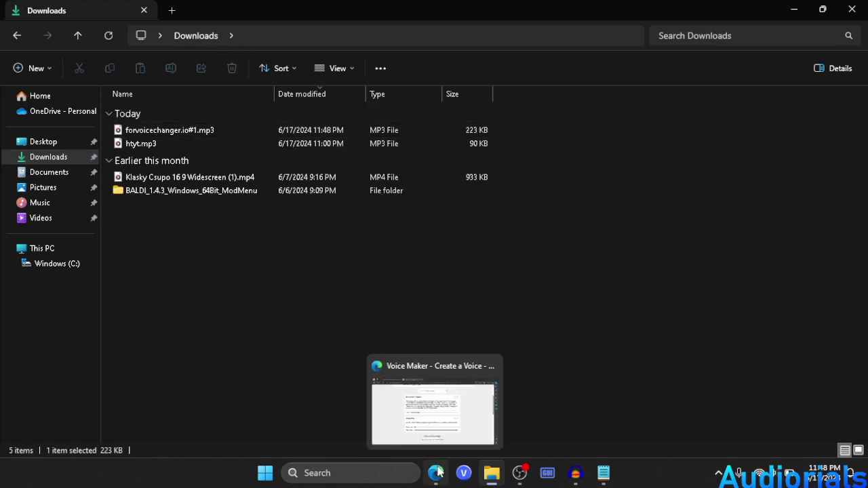
Step: Use 'load a clip' on the Voice Maker page to open forvoicechanger.io#1.mp3 from Downloads
{"action": "left_click", "coordinate": [436, 473]}
{"action": "scroll", "coordinate": [403, 237], "scroll_direction": "up", "scroll_amount": 2}
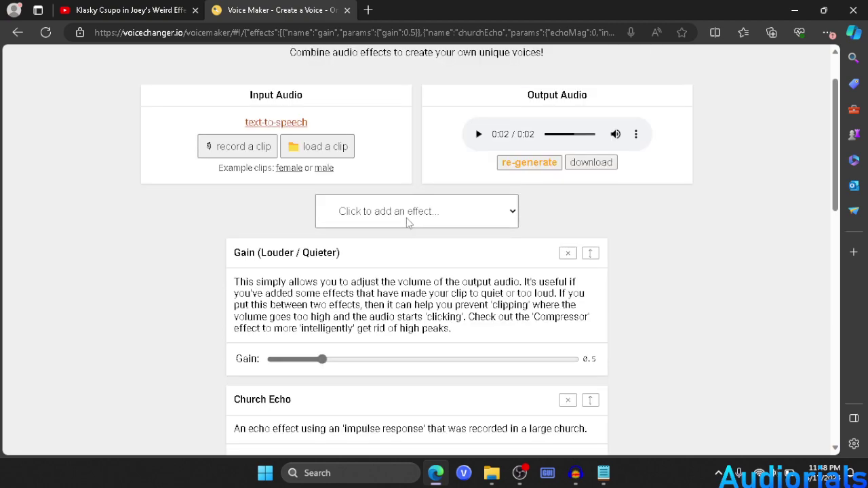
{"action": "left_click", "coordinate": [307, 148]}
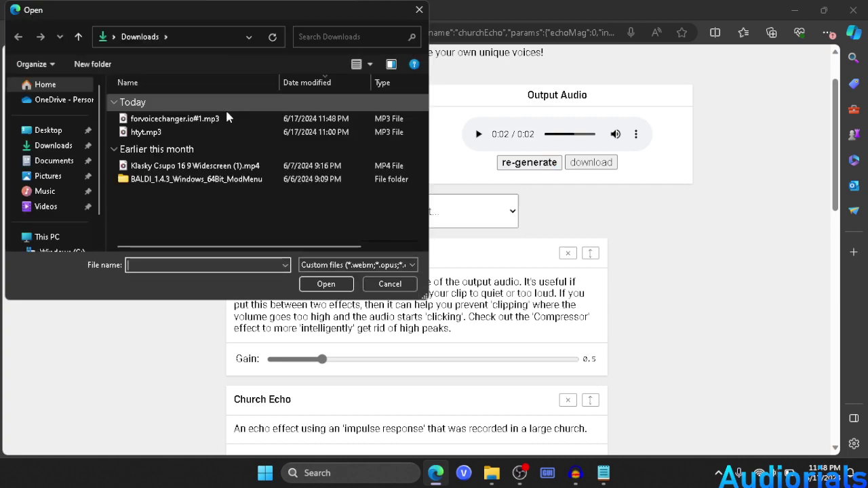
{"action": "left_click", "coordinate": [226, 119]}
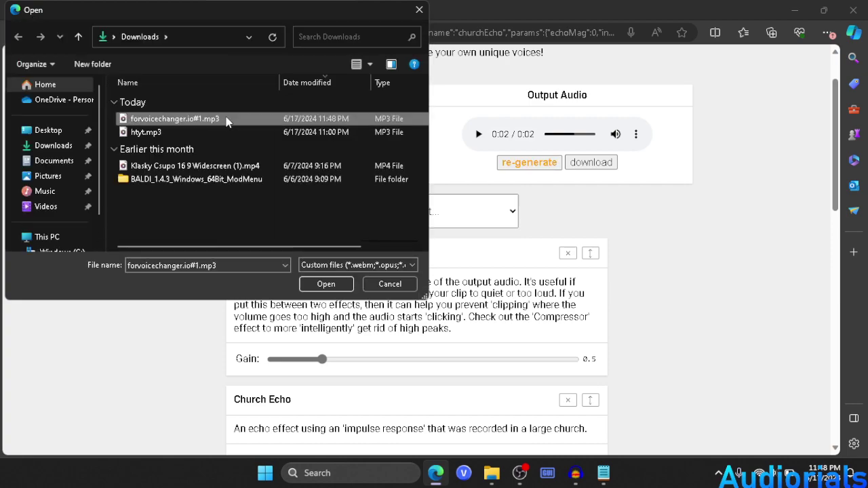
{"action": "key", "text": "XF86AudioMute"}
{"action": "left_click", "coordinate": [344, 291]}
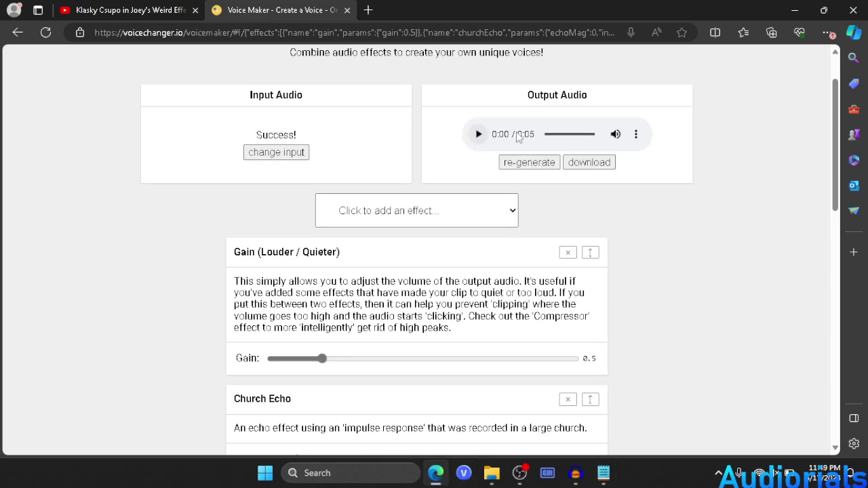
Step: Play the output, drag the Gain slider to 1, and re-generate the clip
{"action": "key", "text": "Tab"}
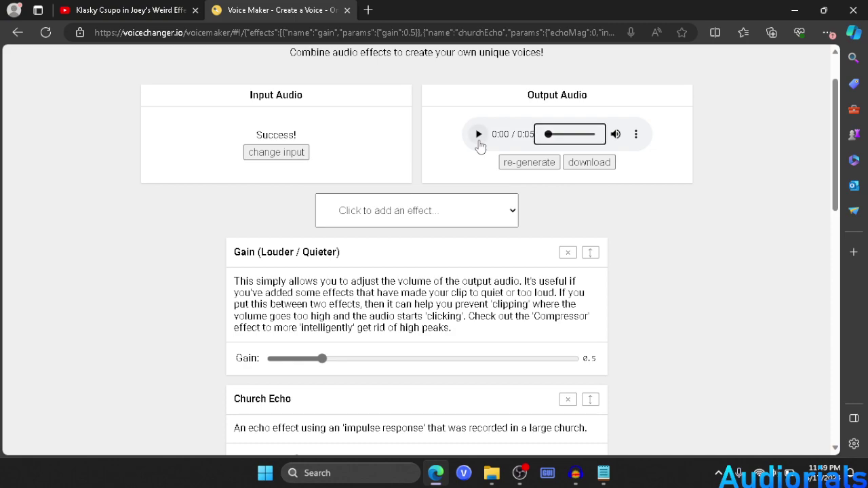
{"action": "left_click", "coordinate": [742, 178]}
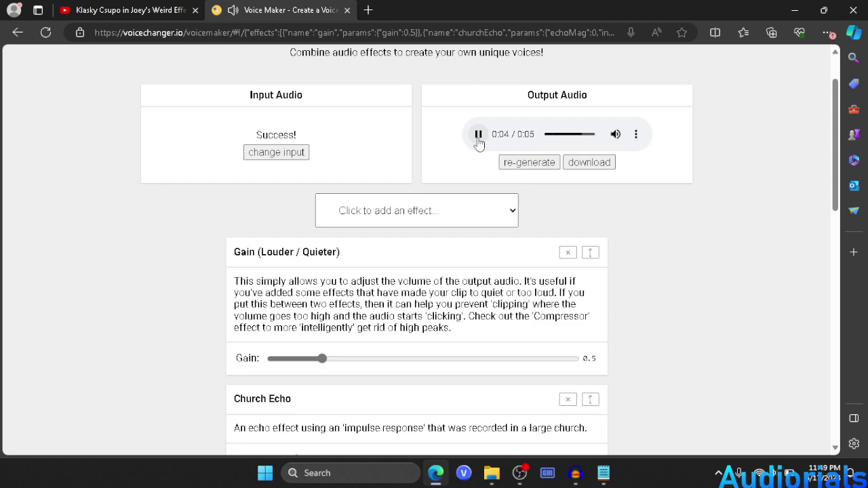
{"action": "left_click_drag", "start_coordinate": [322, 359], "coordinate": [376, 359]}
{"action": "left_click", "coordinate": [519, 163]}
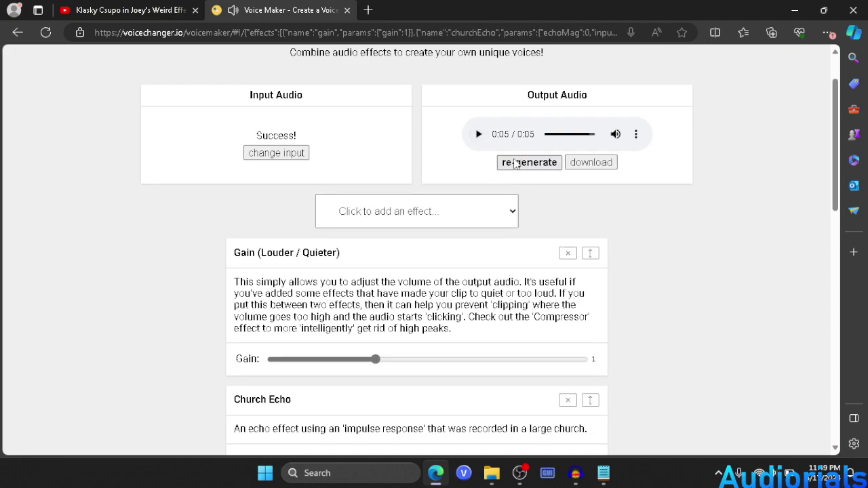
{"action": "left_click", "coordinate": [516, 163]}
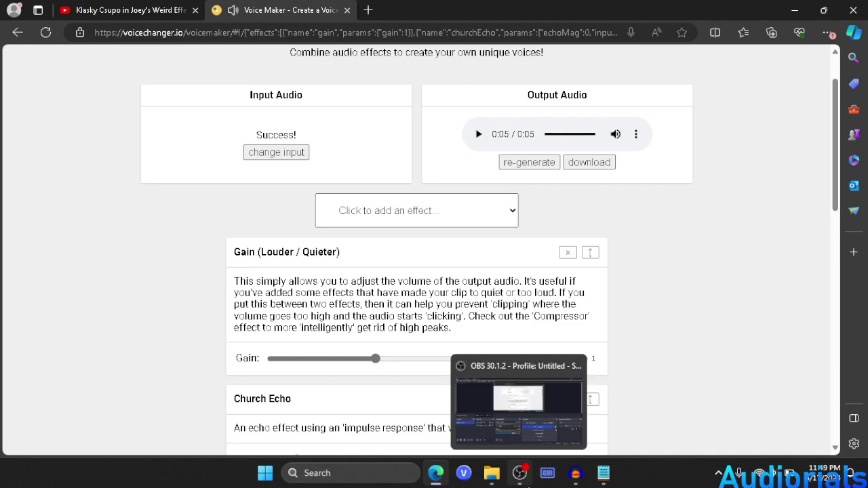
Step: Switch via Audacity to the OBS Studio recording window
{"action": "left_click", "coordinate": [576, 473]}
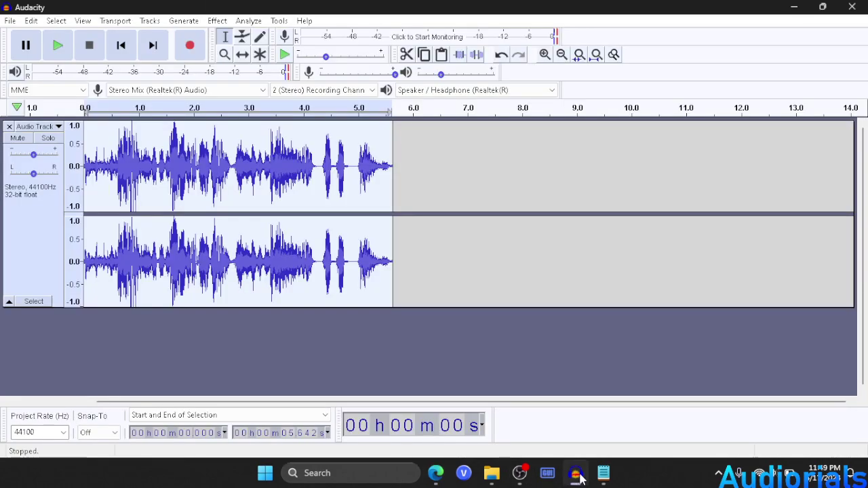
{"action": "left_click", "coordinate": [519, 473]}
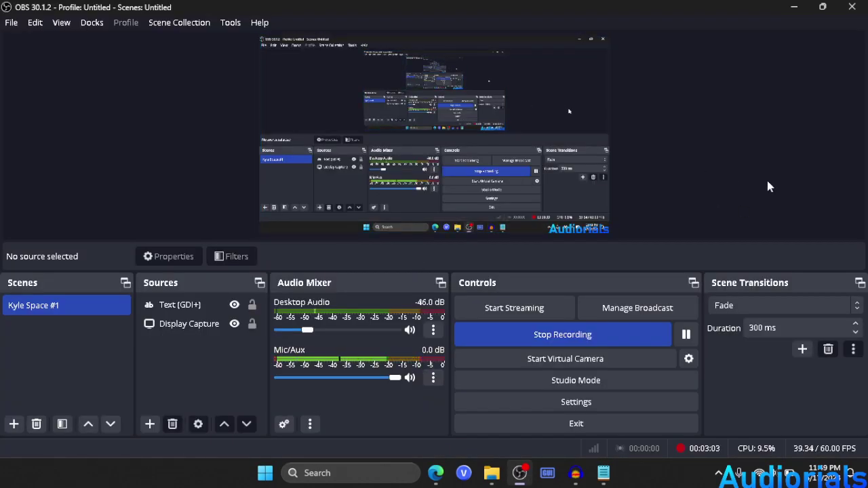